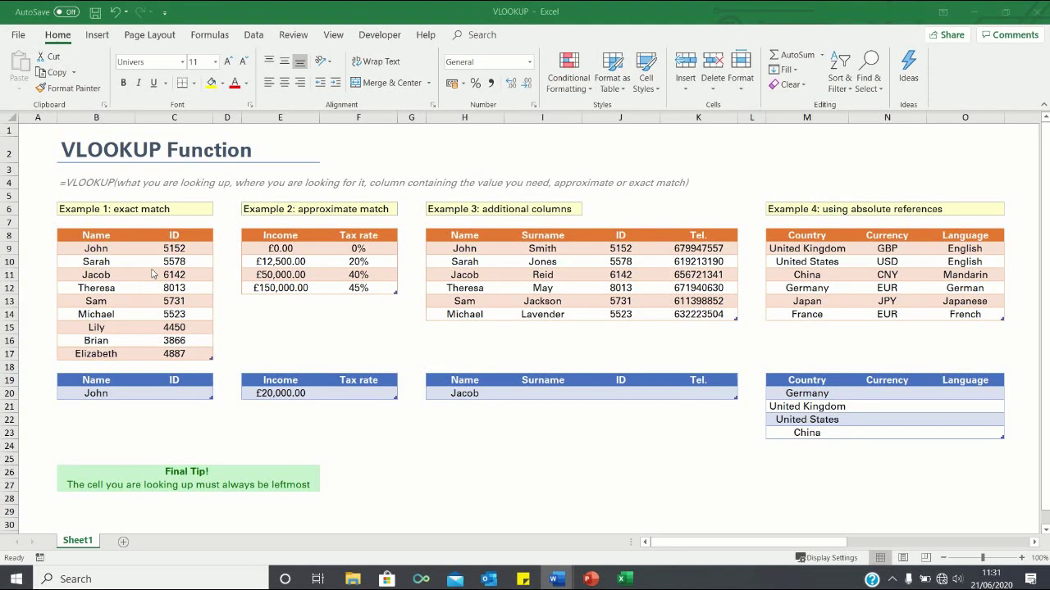
Step: Enter =VLOOKUP(B20,B9:C17,2,FALSE) in C20 to return John's ID 5152
left_click(187, 394)
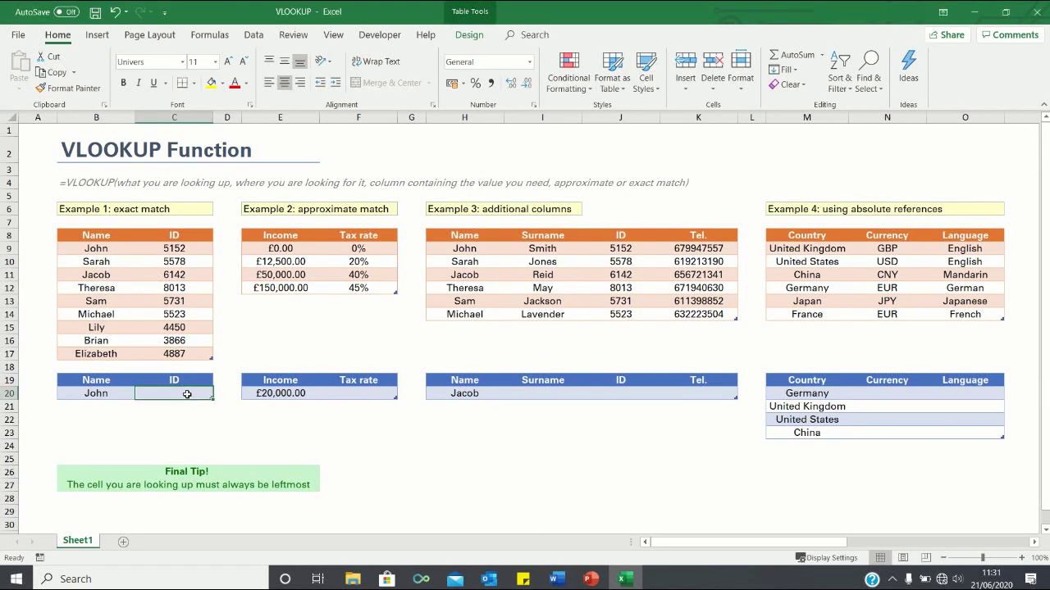
type("=vlookup(")
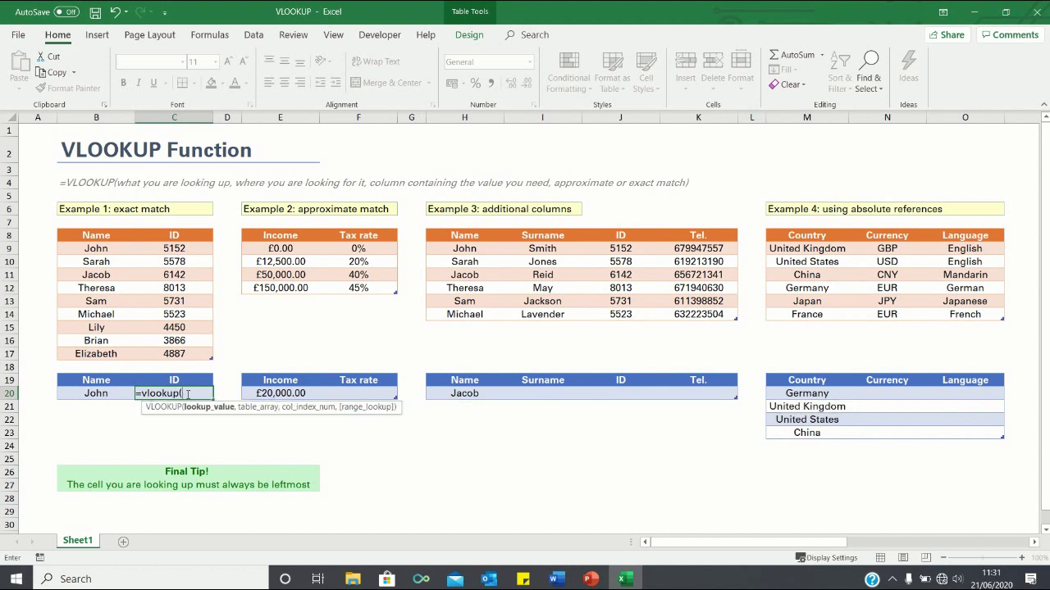
left_click(103, 394)
type(",")
left_click(96, 247)
left_click_drag(96, 248, 190, 352)
type(",")
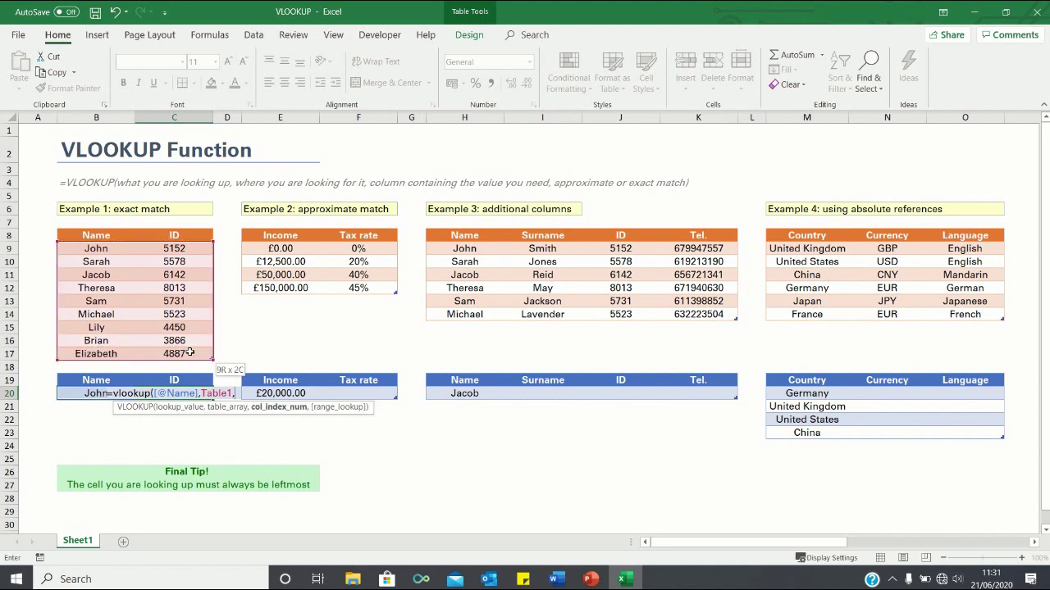
type("2,FALS")
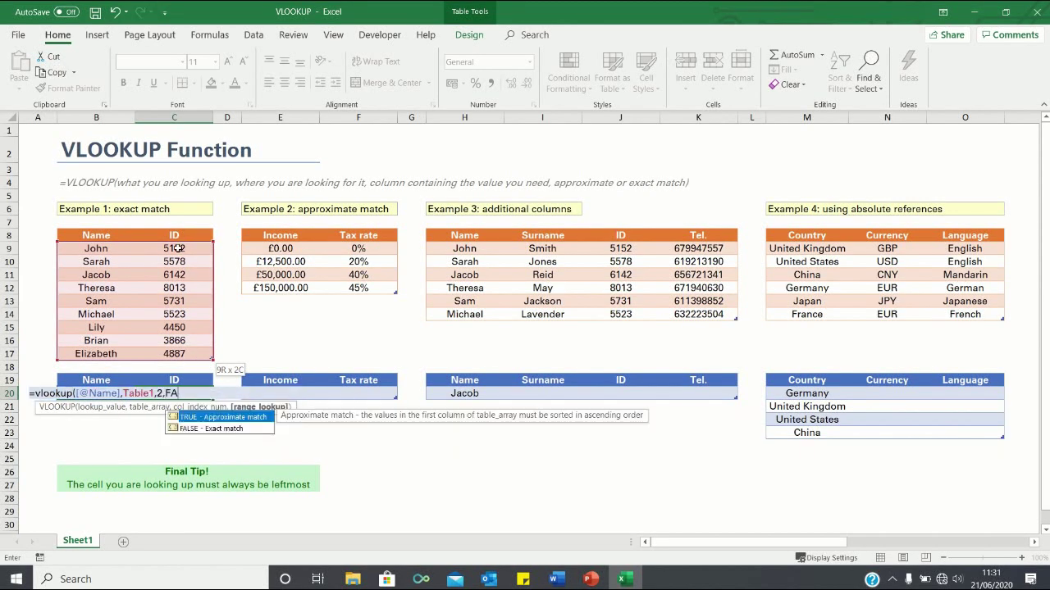
type("E)")
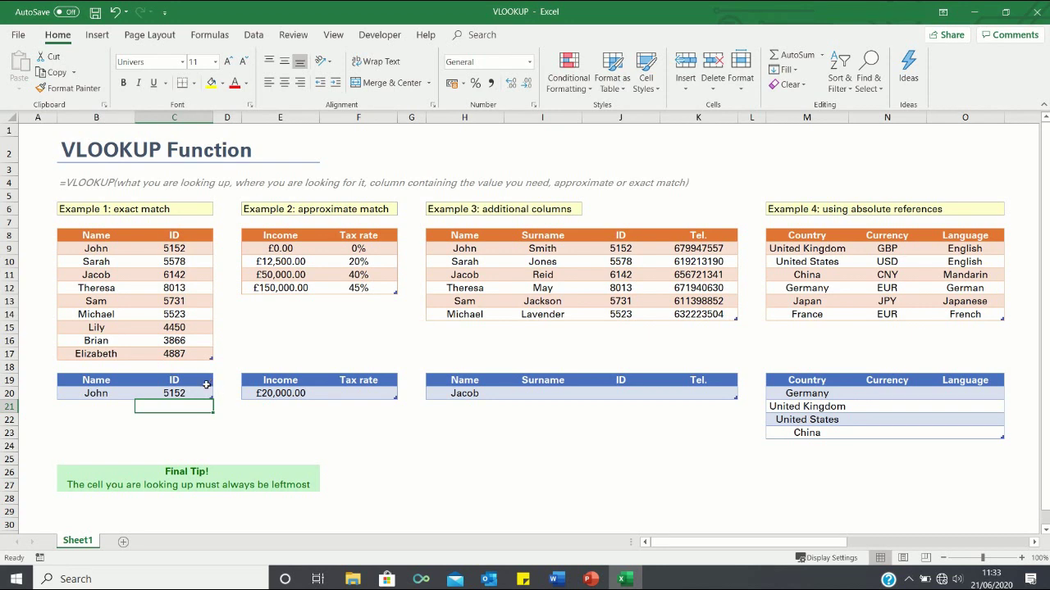
double_click(106, 394)
Step: Replace John with Sarah in B20 so the ID shows 5578
key("BackSpace")
key("BackSpace")
key("BackSpace")
key("BackSpace")
type("Sarah")
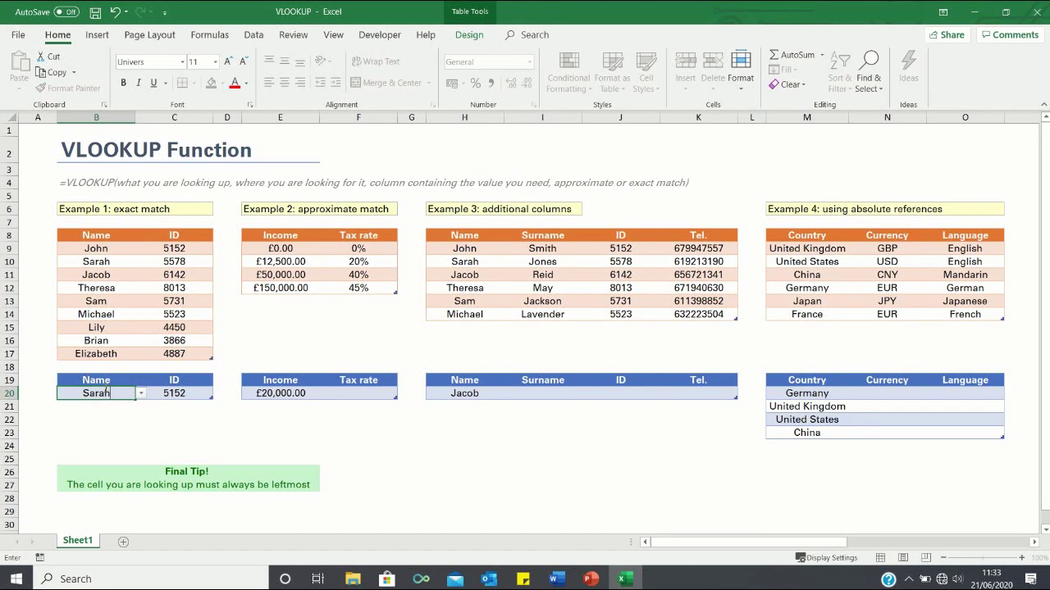
key("Return")
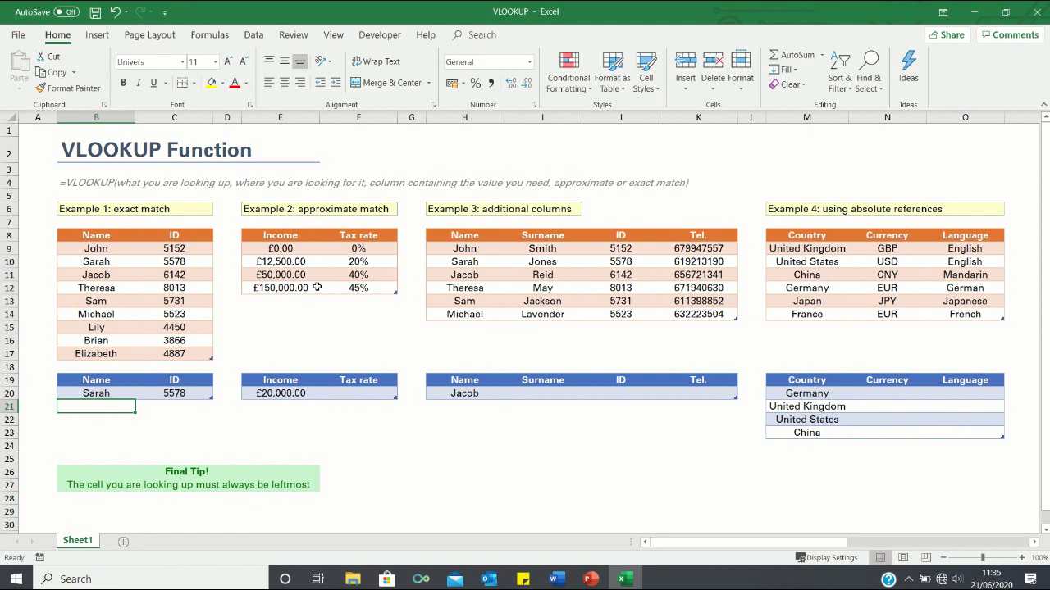
Step: Enter =VLOOKUP(E20,E9:F12,2,TRUE) in F20, returning a 20% tax rate for £20,000
left_click(354, 392)
type("=vlookup(")
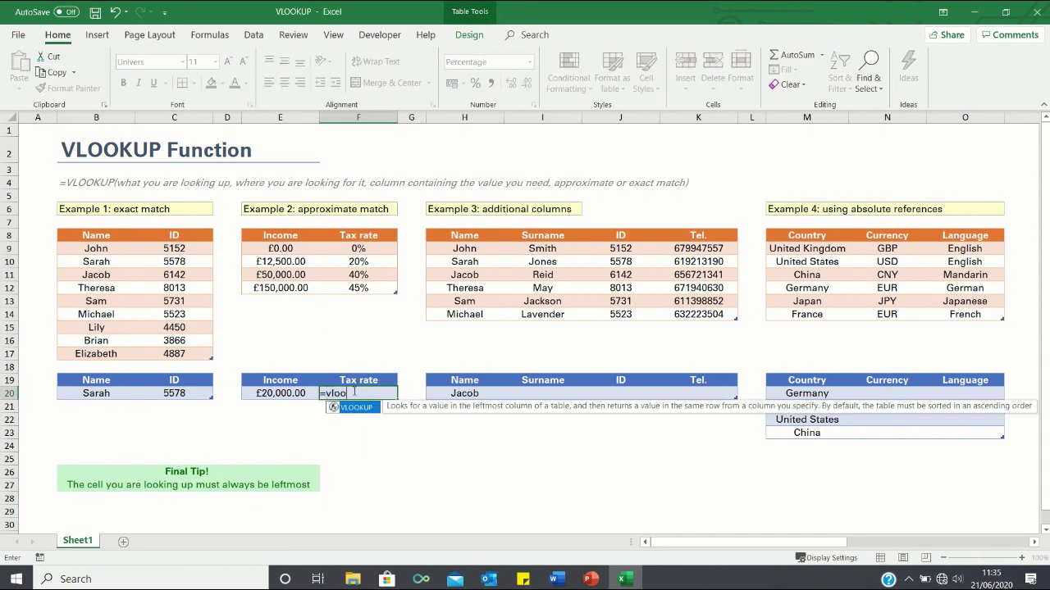
left_click(279, 393)
type(",")
left_click_drag(285, 247, 370, 285)
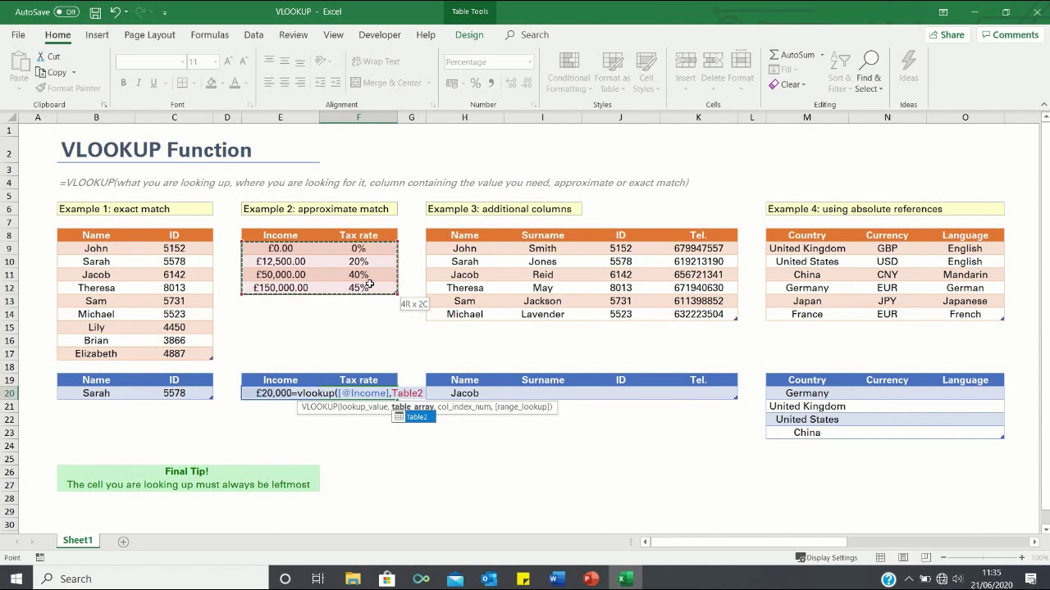
type(",2")
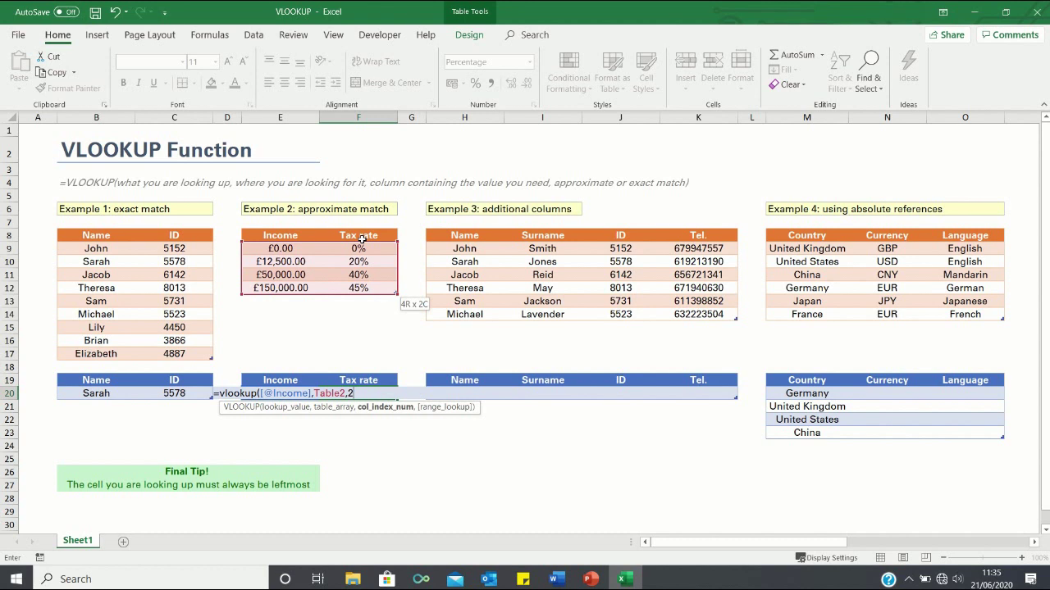
type(",TRUE")
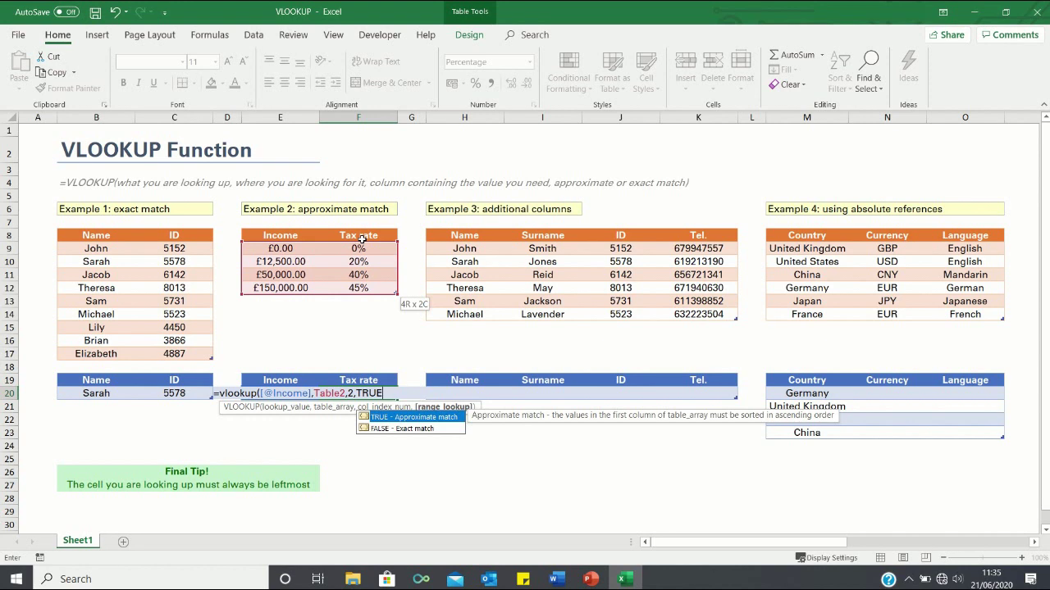
type(")")
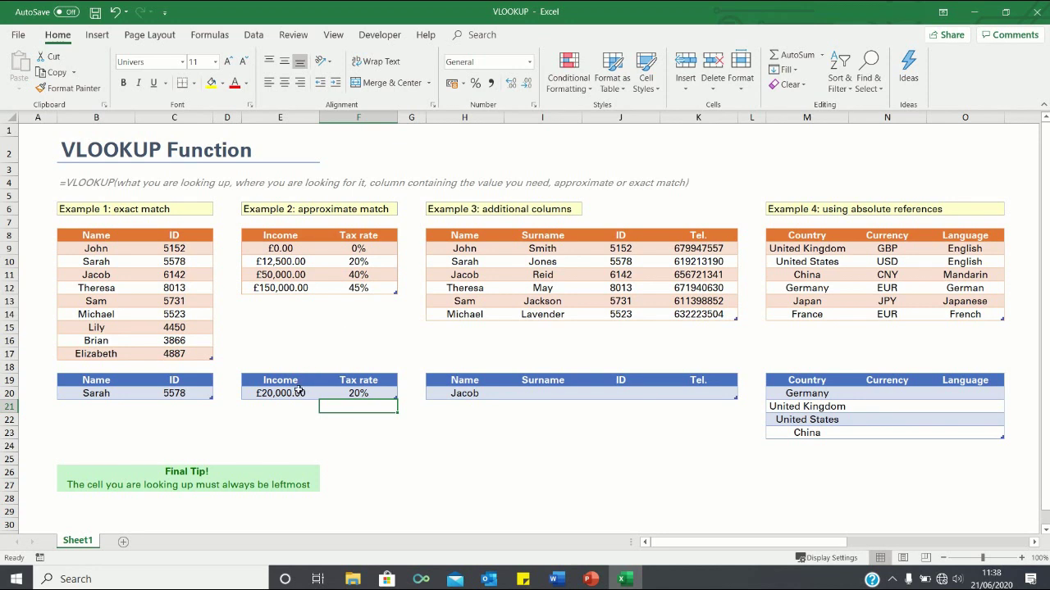
Step: Enter 49000, then 51,000 as the income in E20, leaving a 40% tax rate
left_click(298, 393)
type("49000")
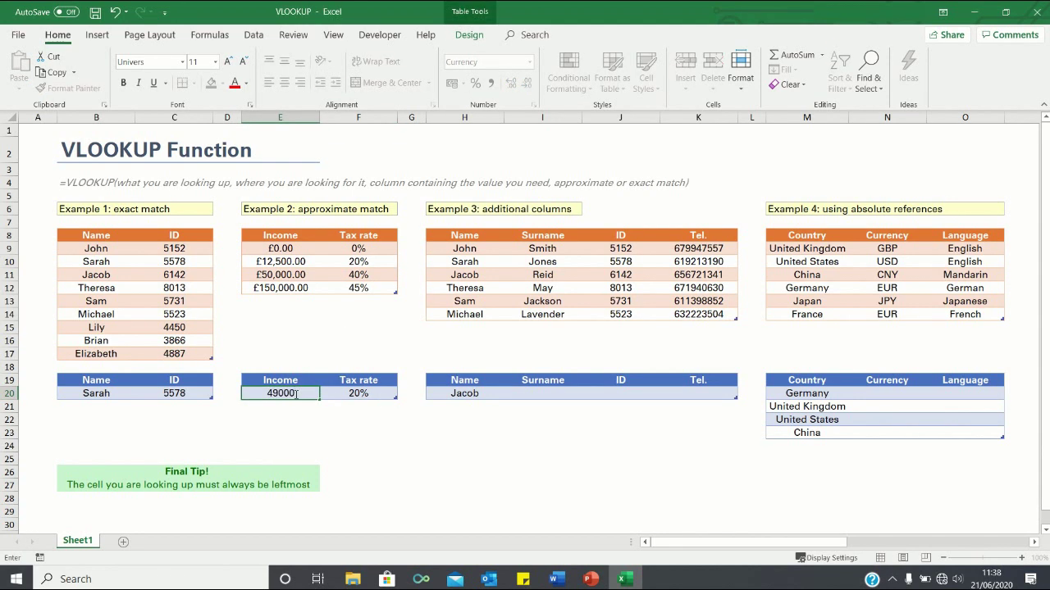
key("Return")
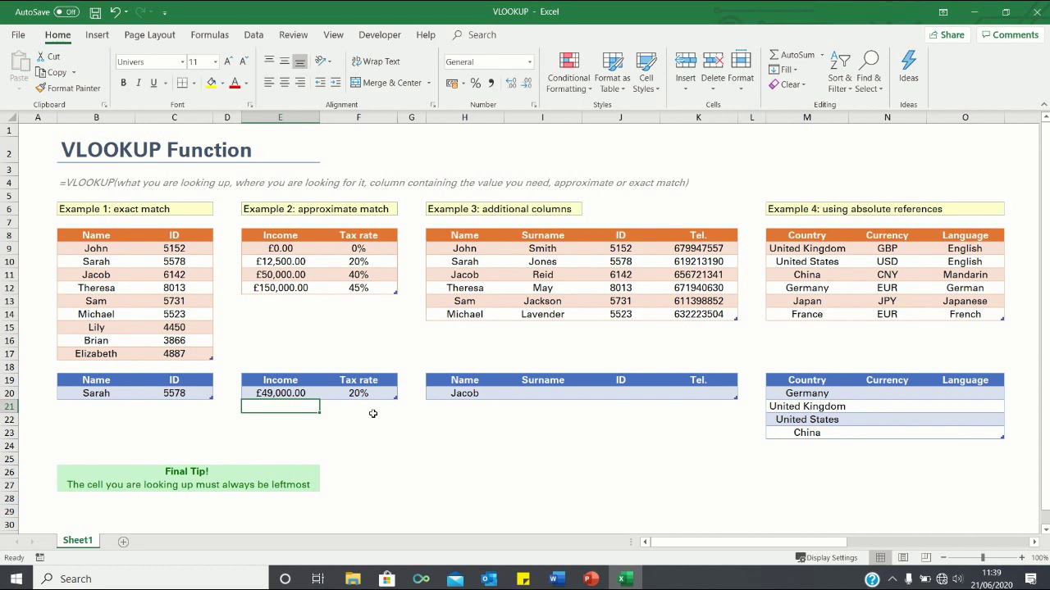
left_click(296, 392)
type("51,000")
key("Return")
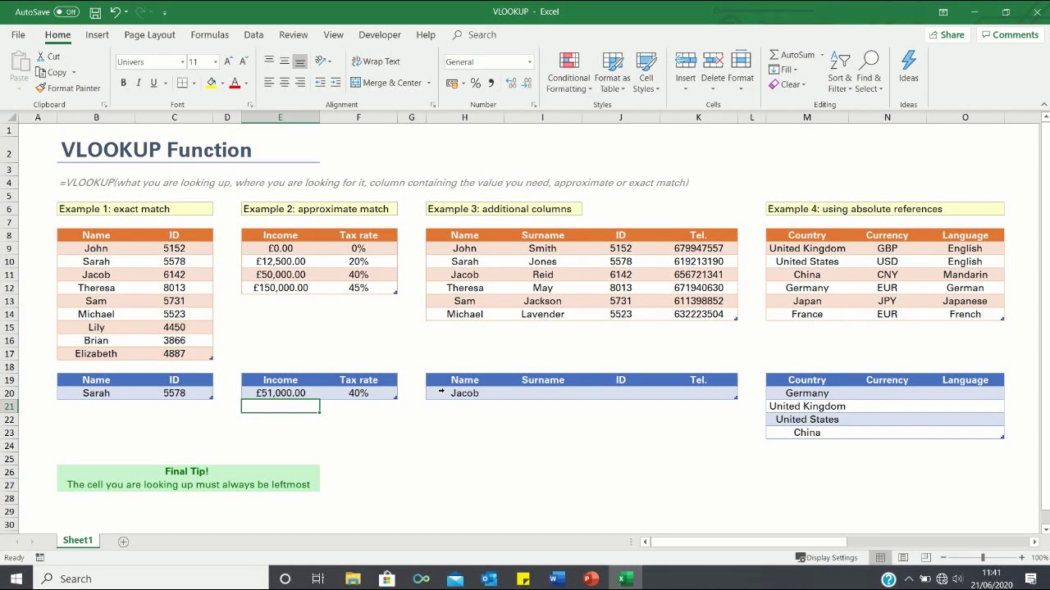
left_click(533, 394)
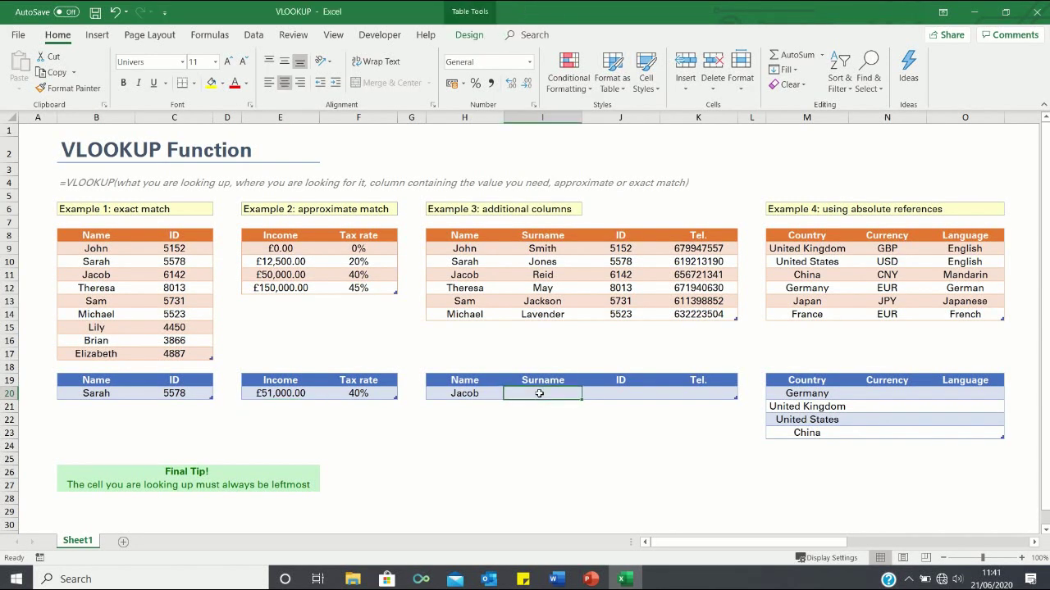
type("=vlookup(")
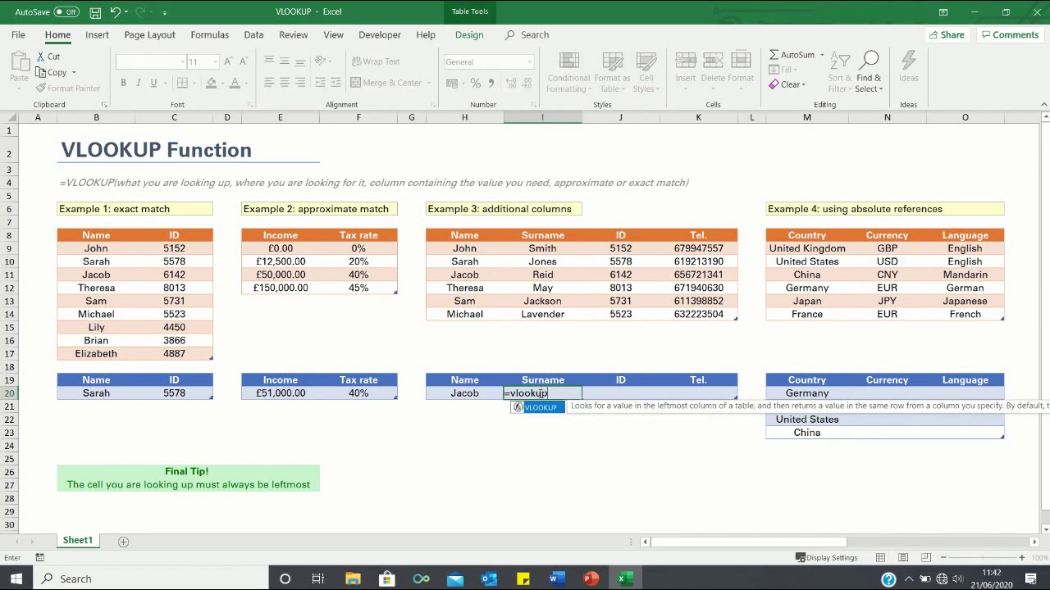
left_click(465, 394)
type(",")
left_click_drag(464, 248, 694, 314)
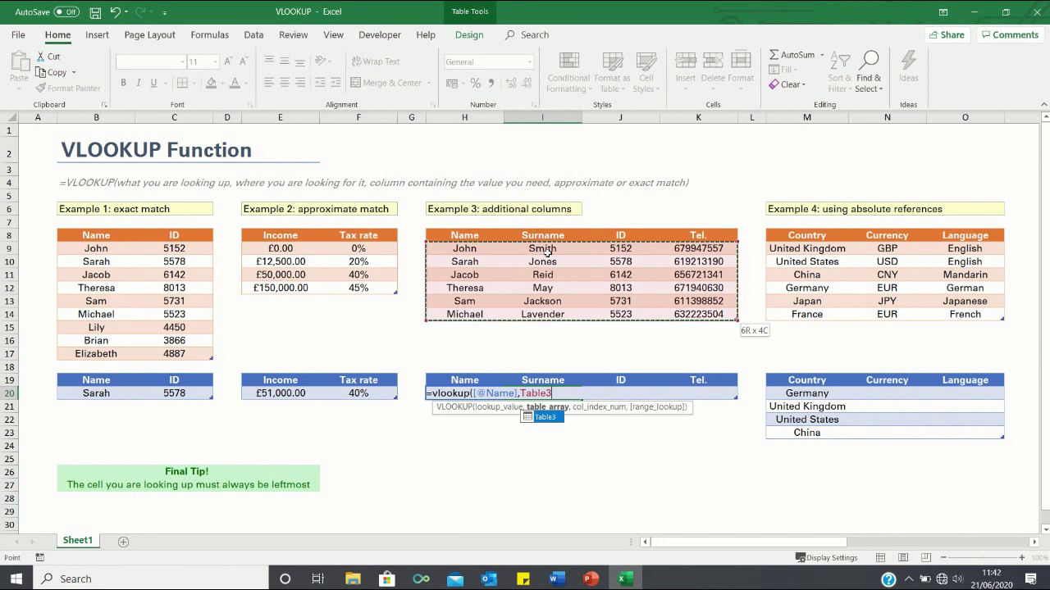
type(",2,")
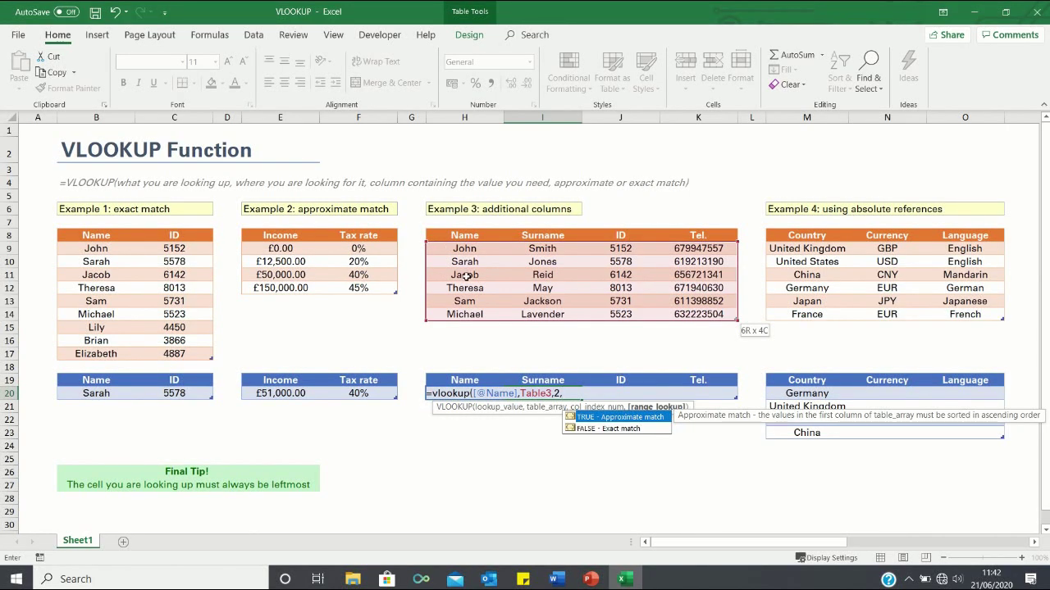
key("Escape")
type("0)")
key("Return")
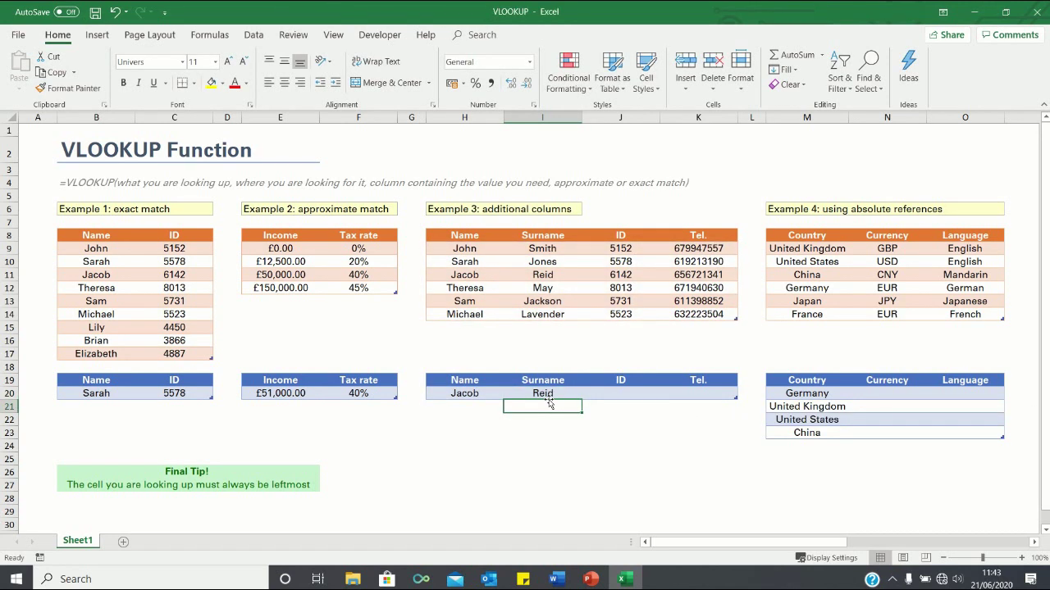
Step: In J20, look up Jacob's ID 6142 from the Example 3 table, column 3, exact match
left_click(634, 393)
type("=vlookup")
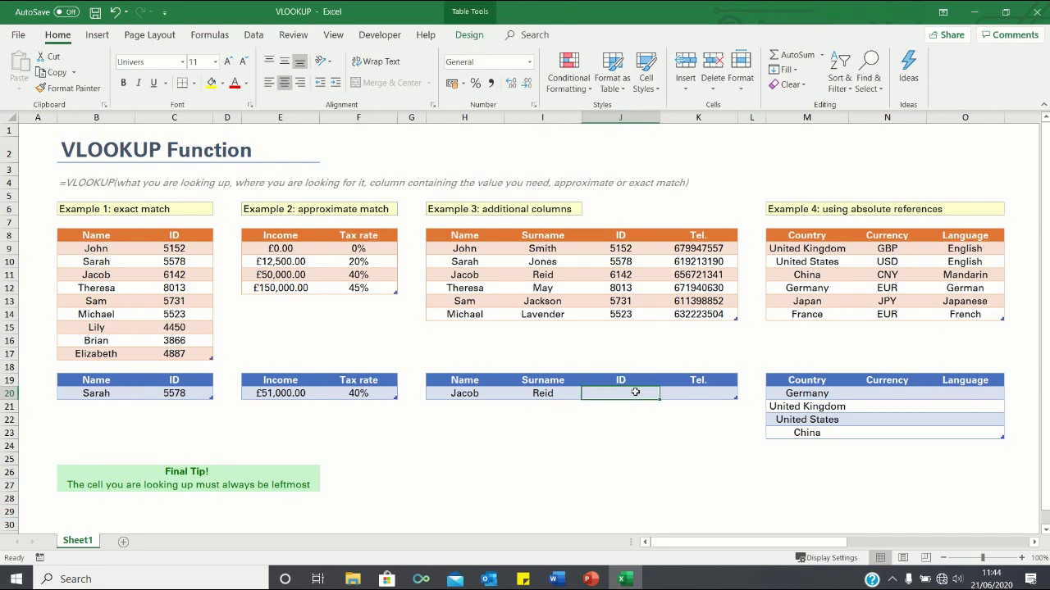
type("(")
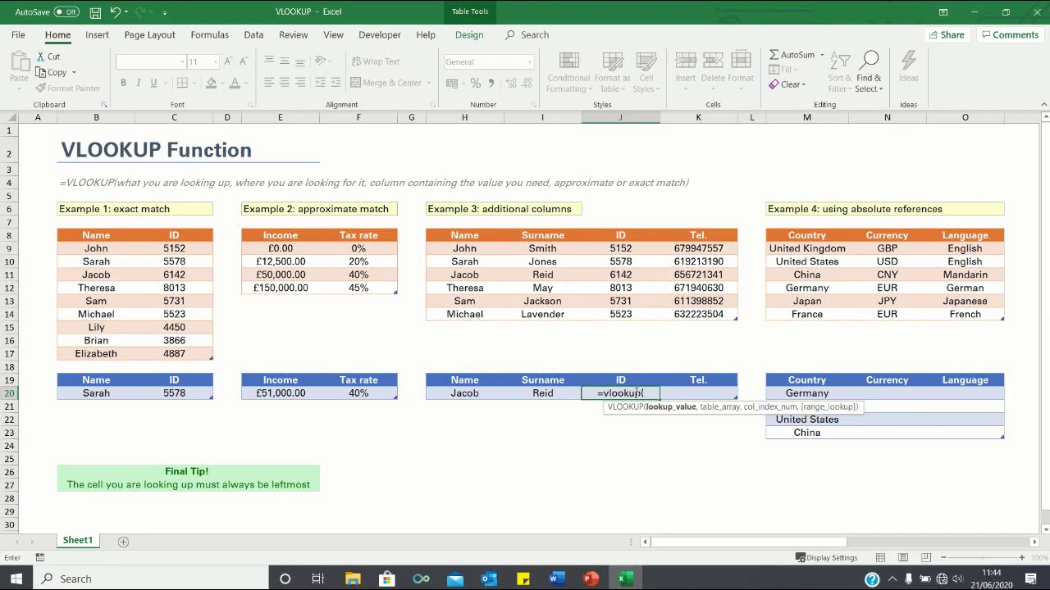
left_click(457, 394)
type(",")
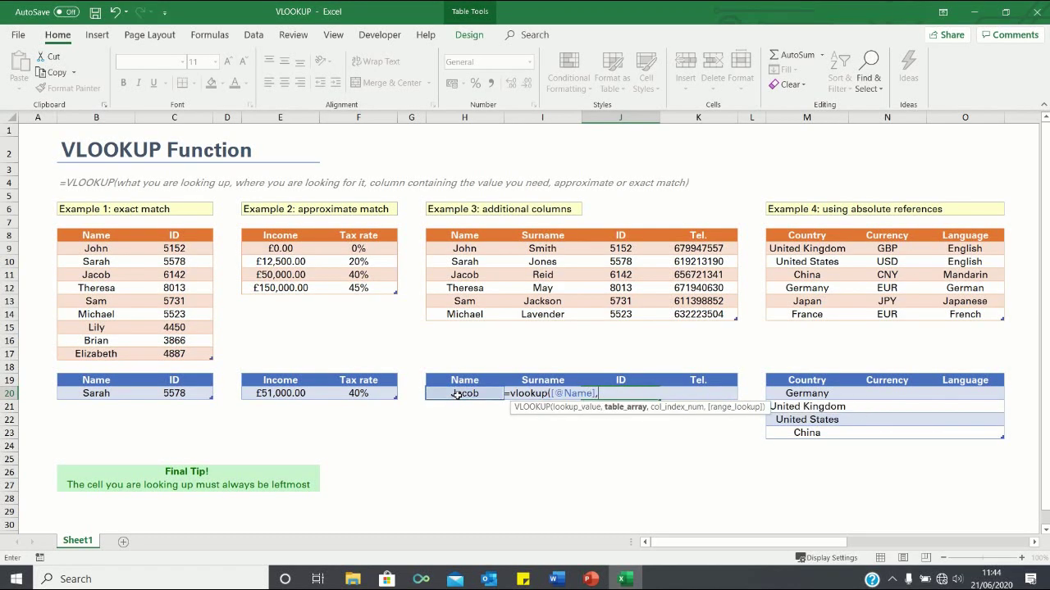
left_click_drag(457, 249, 714, 320)
type(",3,fals")
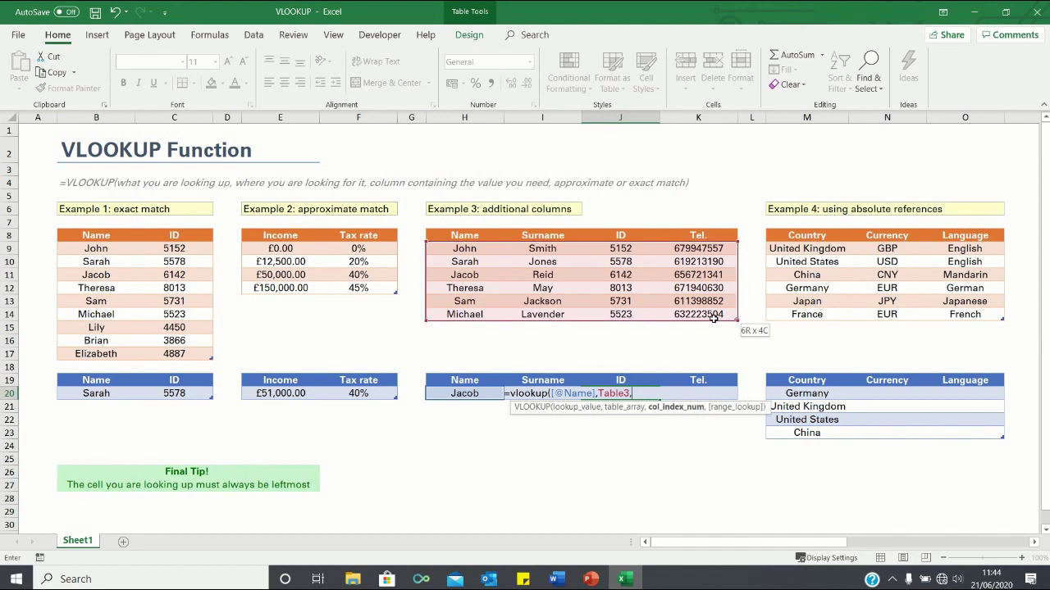
type("e")
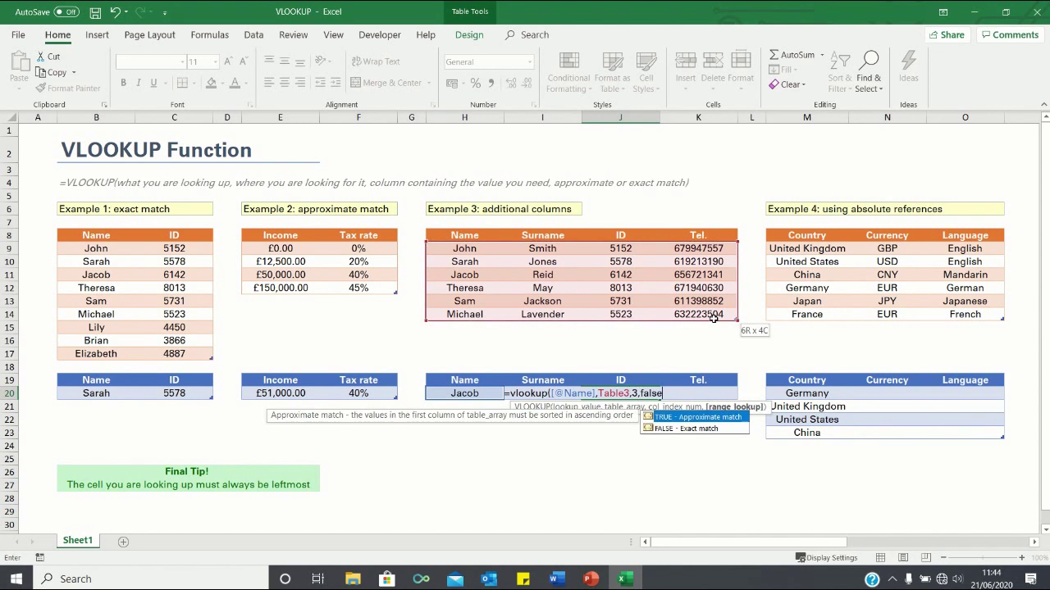
type(")")
key("Return")
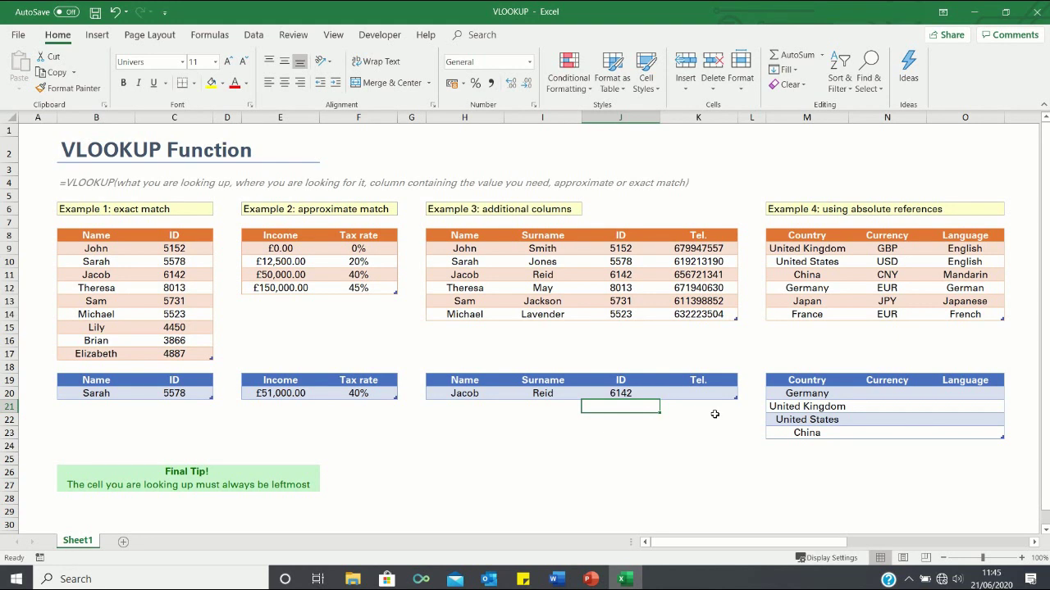
left_click(698, 392)
type("=vlookup(")
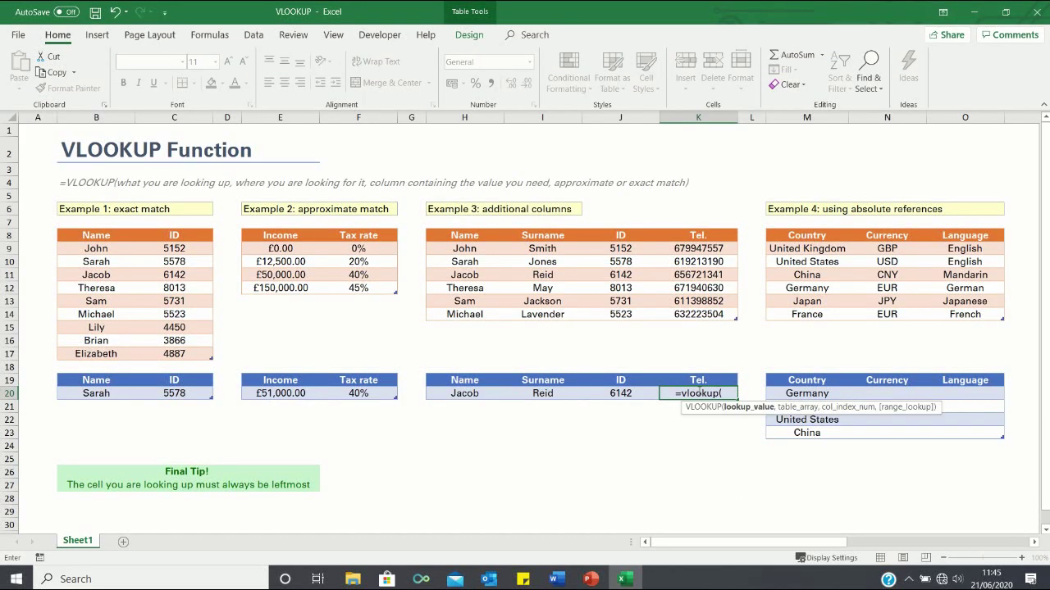
left_click(536, 394)
type(",")
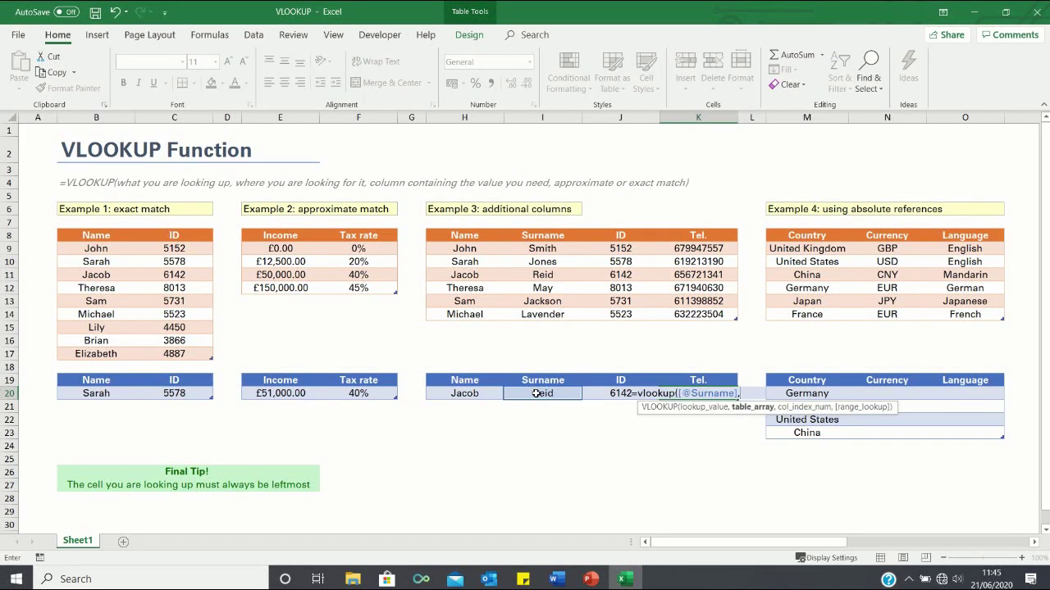
left_click(550, 245)
left_click_drag(587, 260, 682, 315)
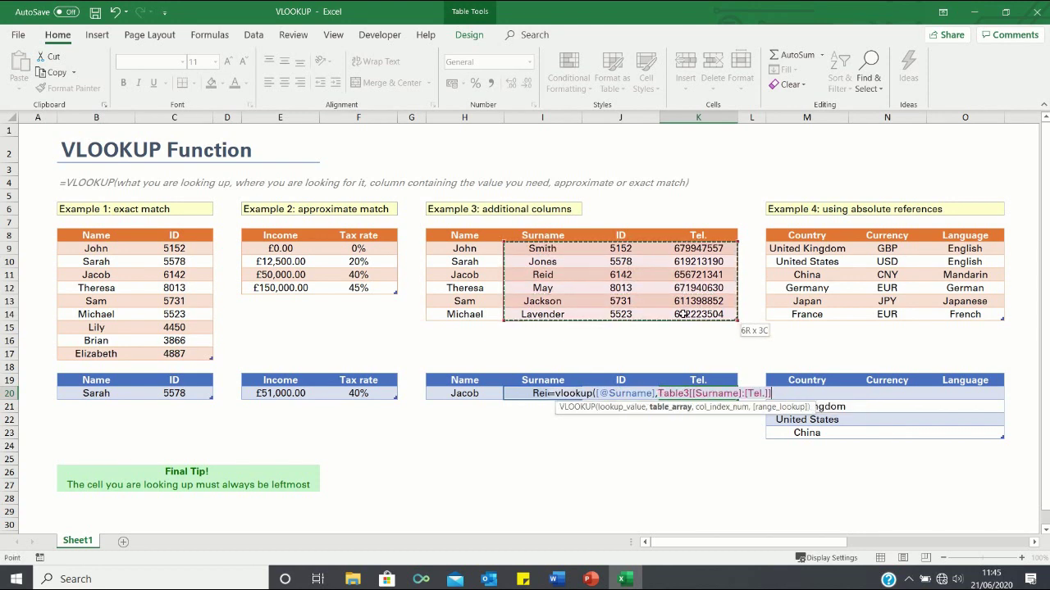
type(",3")
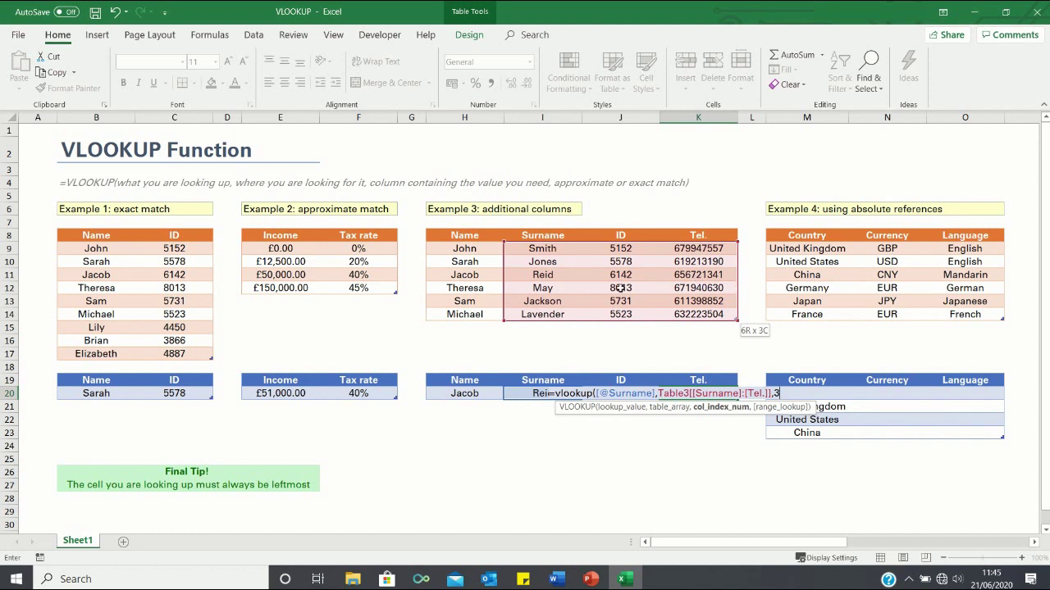
type(",false")
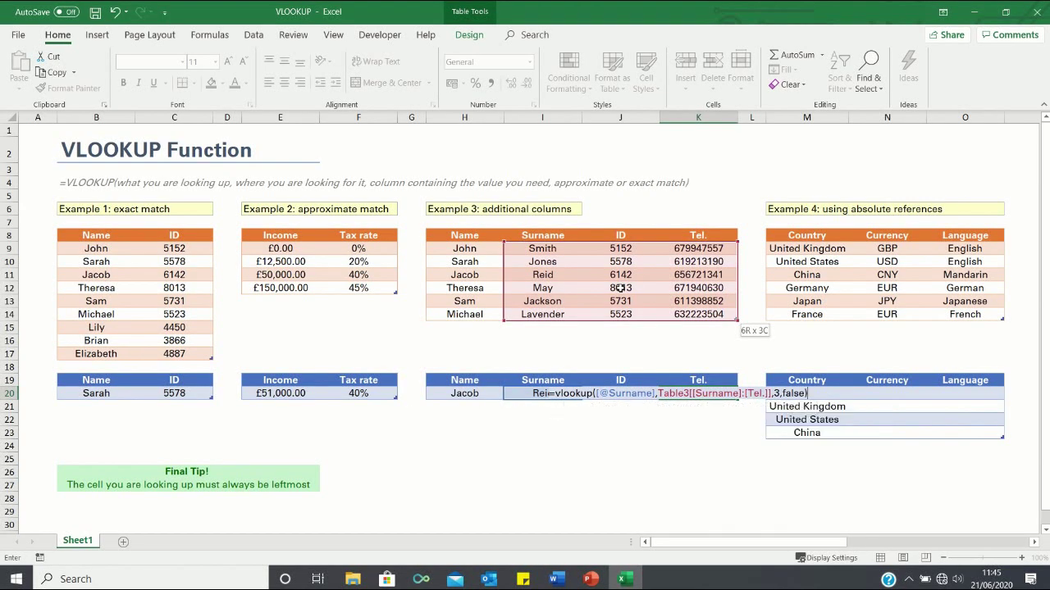
key("Return")
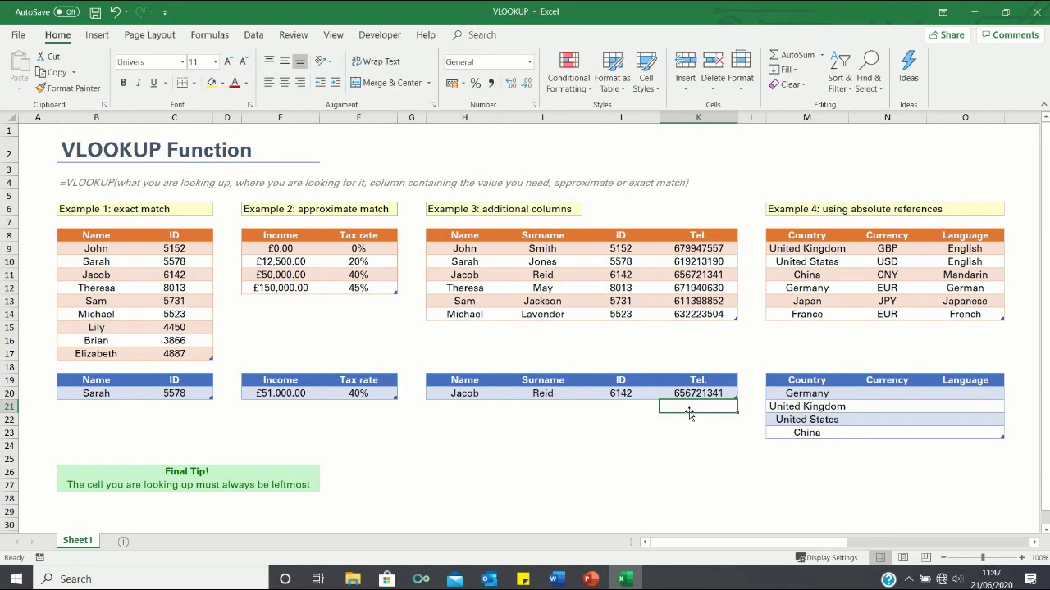
Step: Replace Jacob with John in H20, updating the row to Smith, 5152 and 679947557
left_click(482, 394)
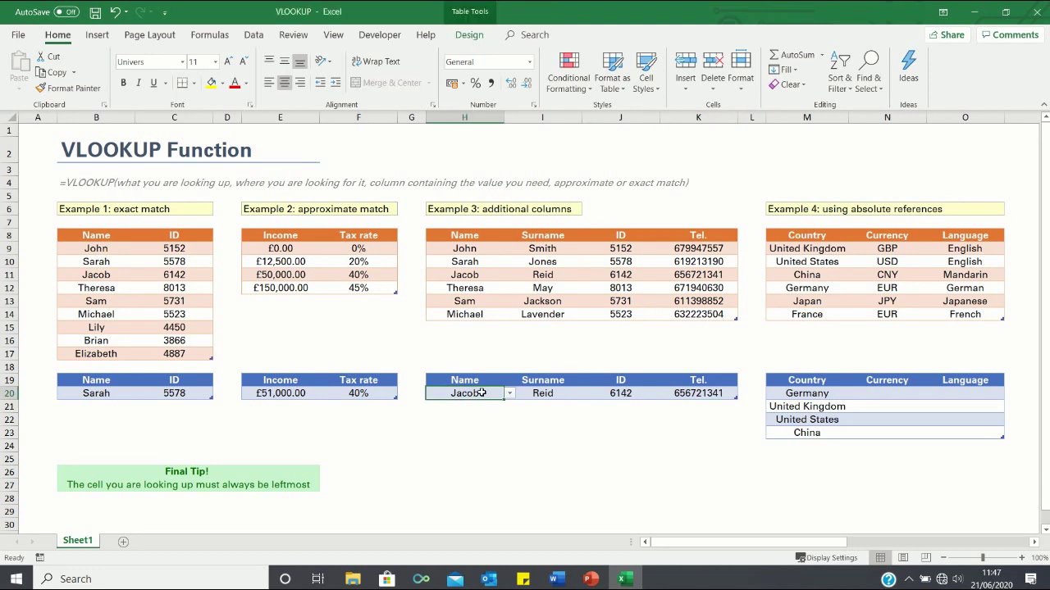
type("John")
key("Return")
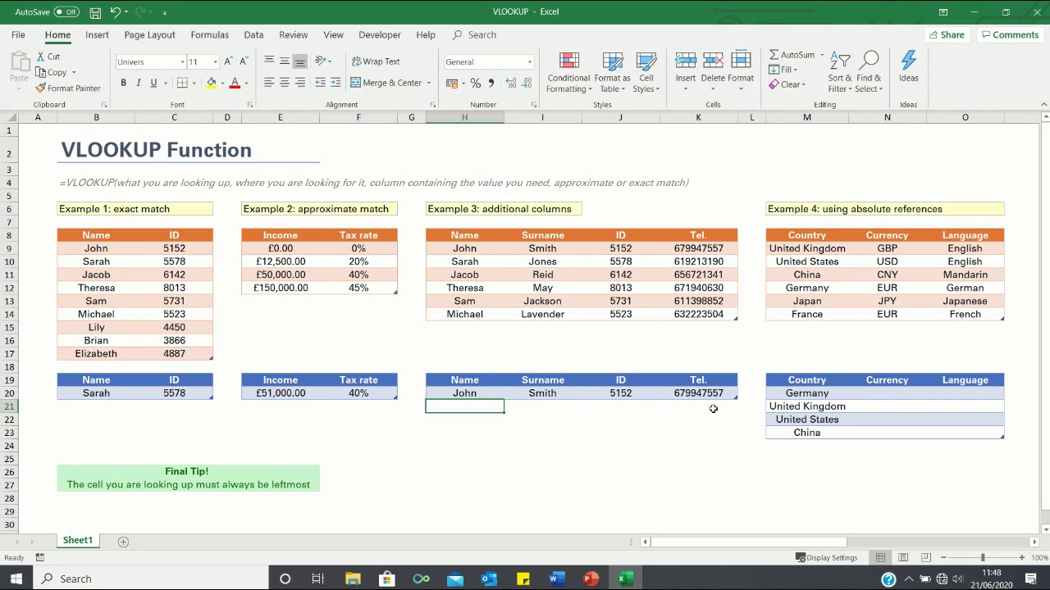
Step: Enter =VLOOKUP(M20,m9:o14,2,false) in N20 to fill the Currency column: EUR, then #N/A
left_click(886, 393)
type("=vlookup")
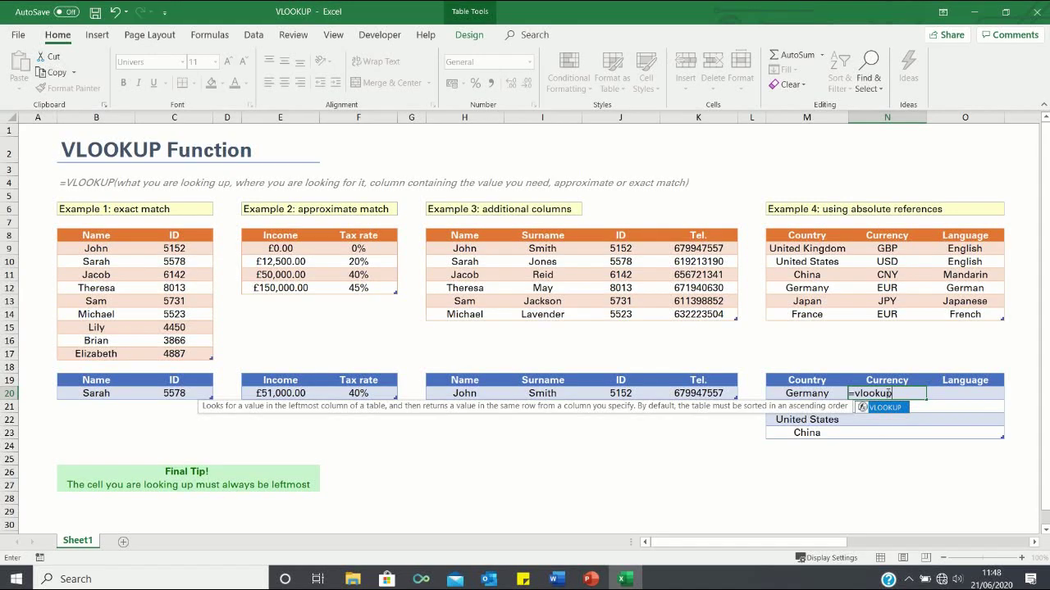
type("(")
key("Left")
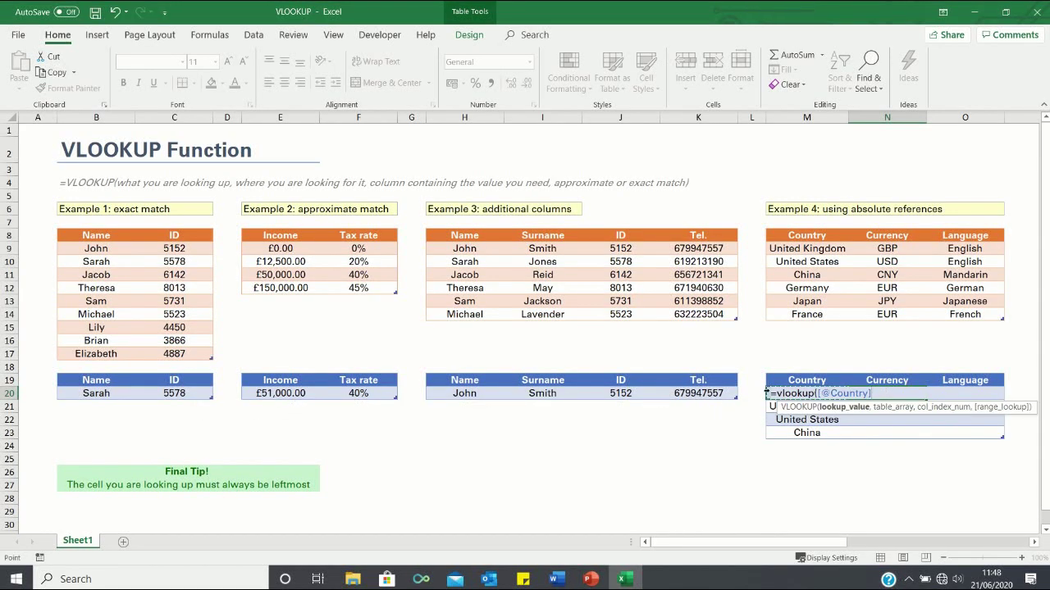
type(",m9:o14")
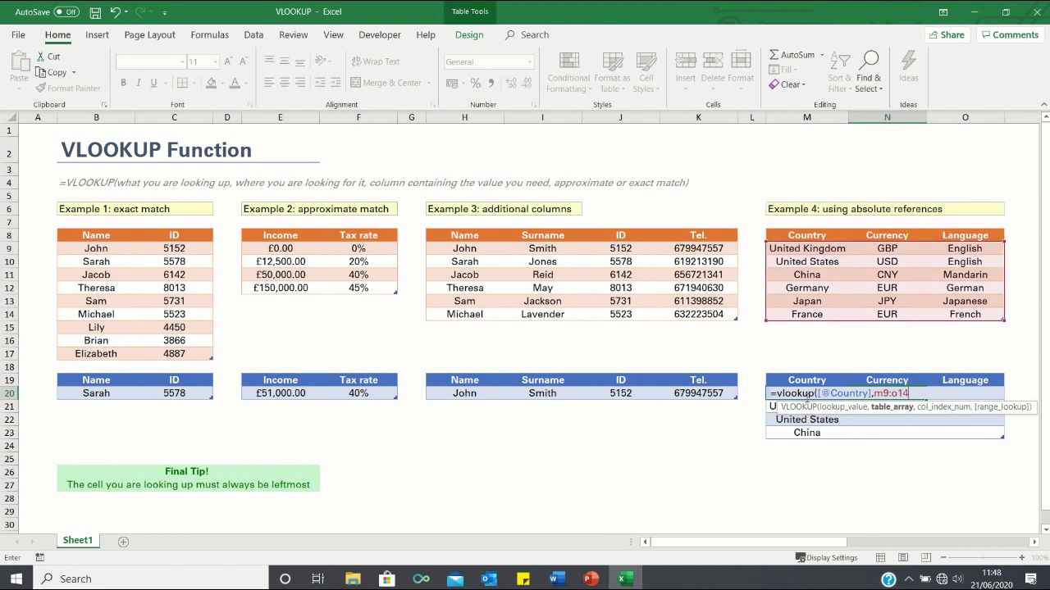
type(",2,")
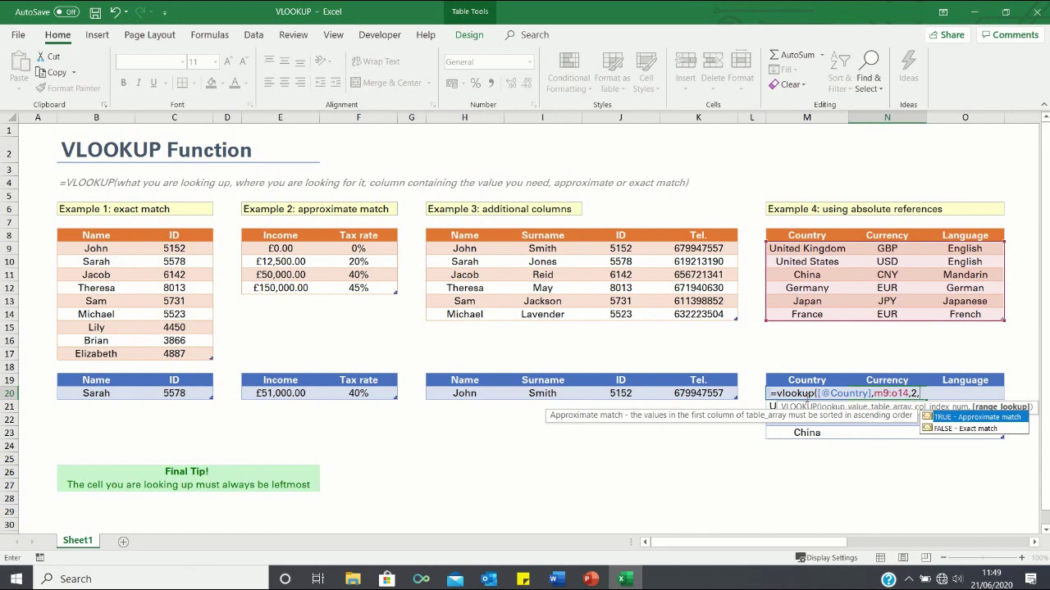
type("false)")
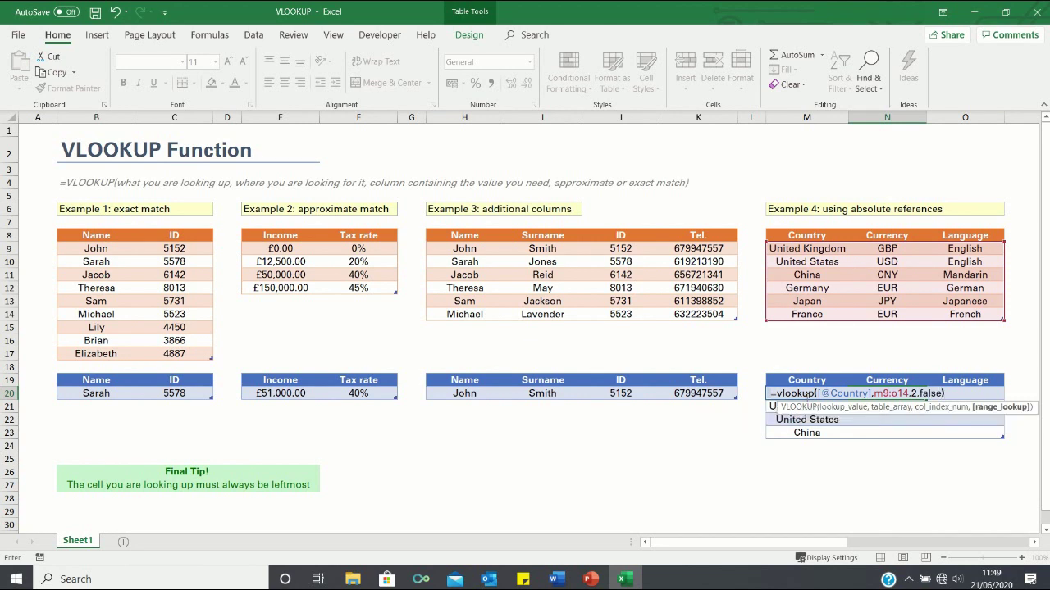
key("Return")
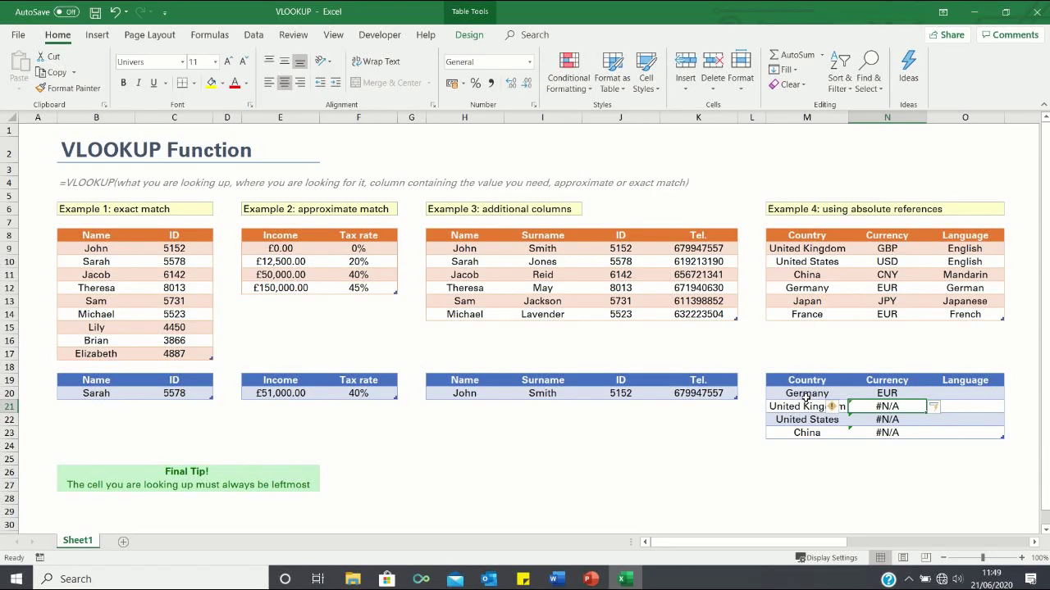
double_click(896, 406)
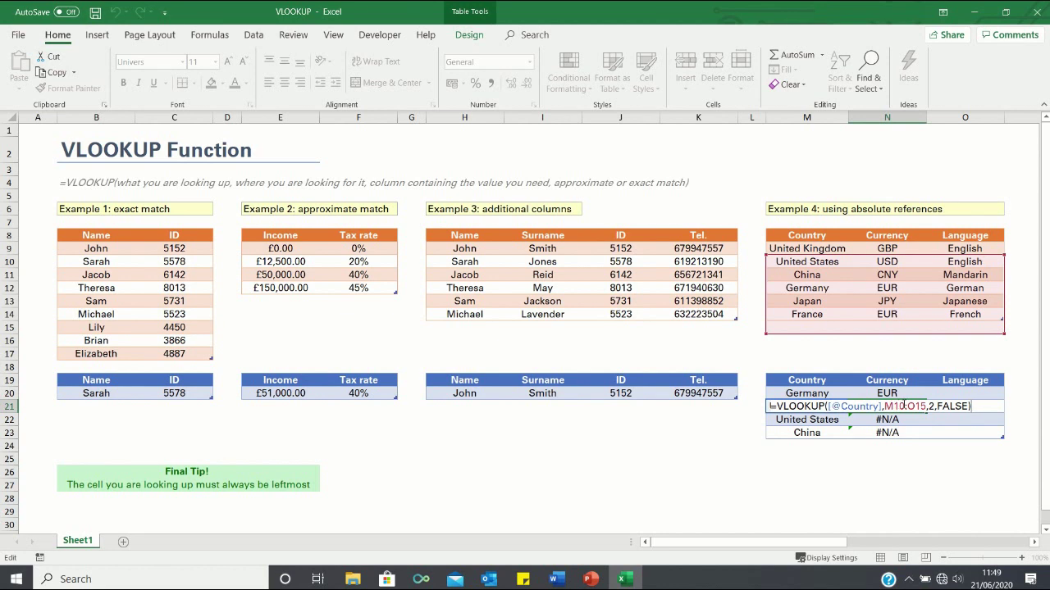
Step: Make N20's table range absolute ($M$9:$O$14), giving EUR, GBP, USD and CNY
key("Return")
key("Up")
key("Up")
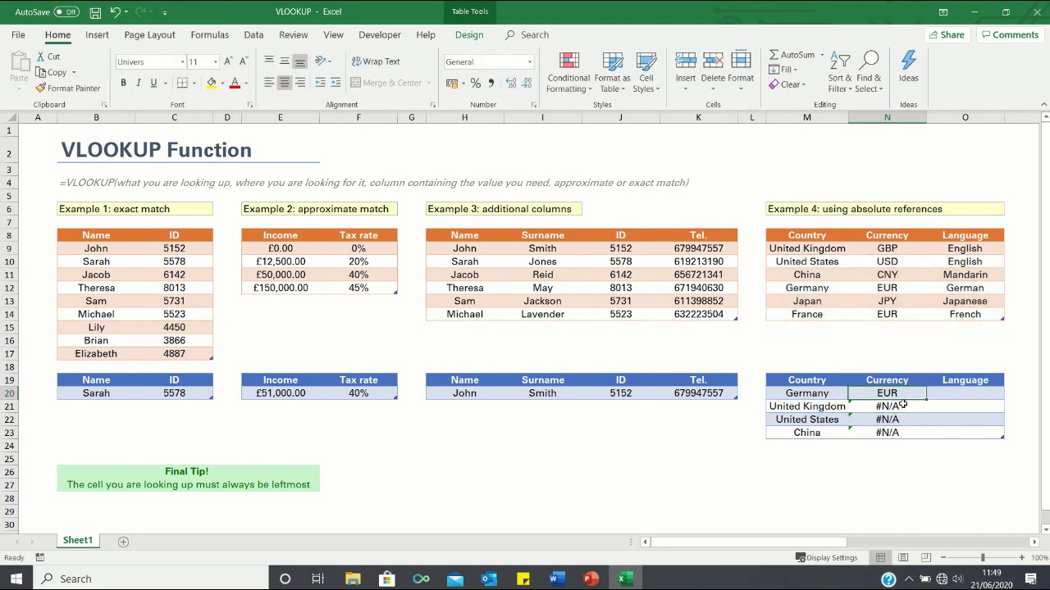
key("F2")
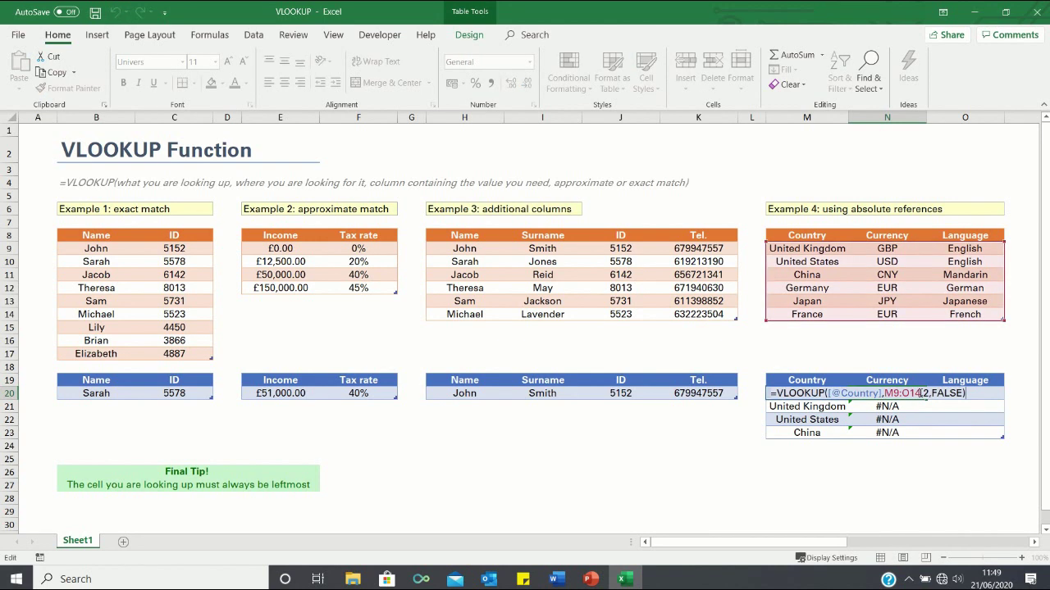
left_click_drag(920, 394, 884, 394)
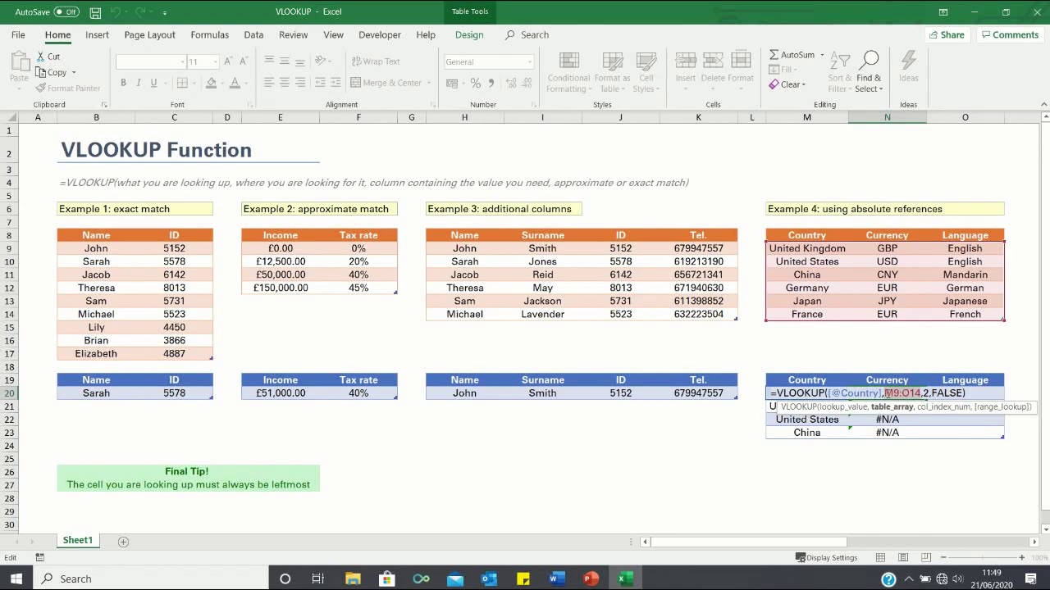
key("F4")
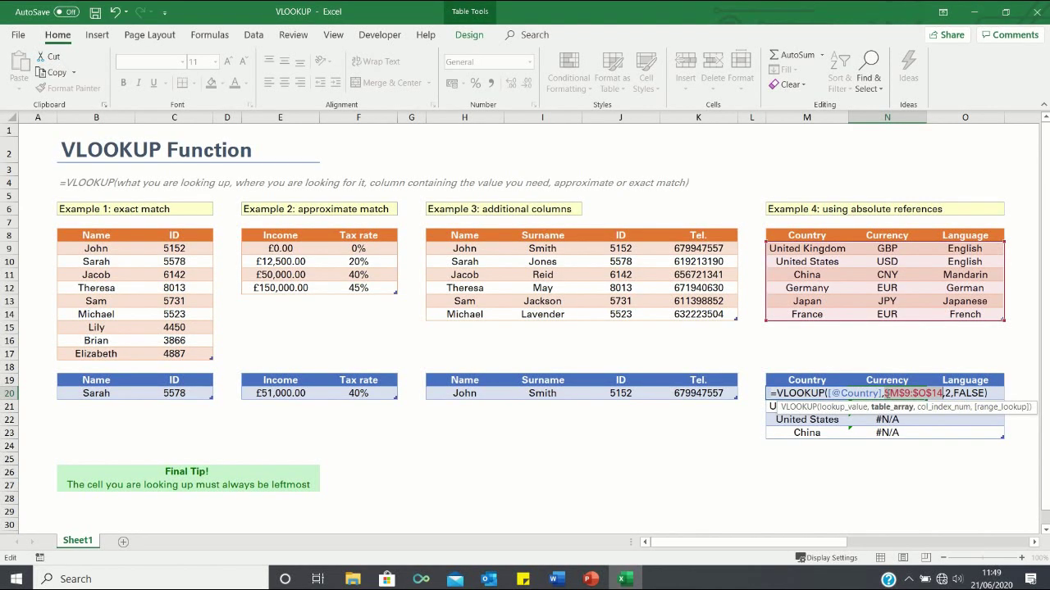
key("Return")
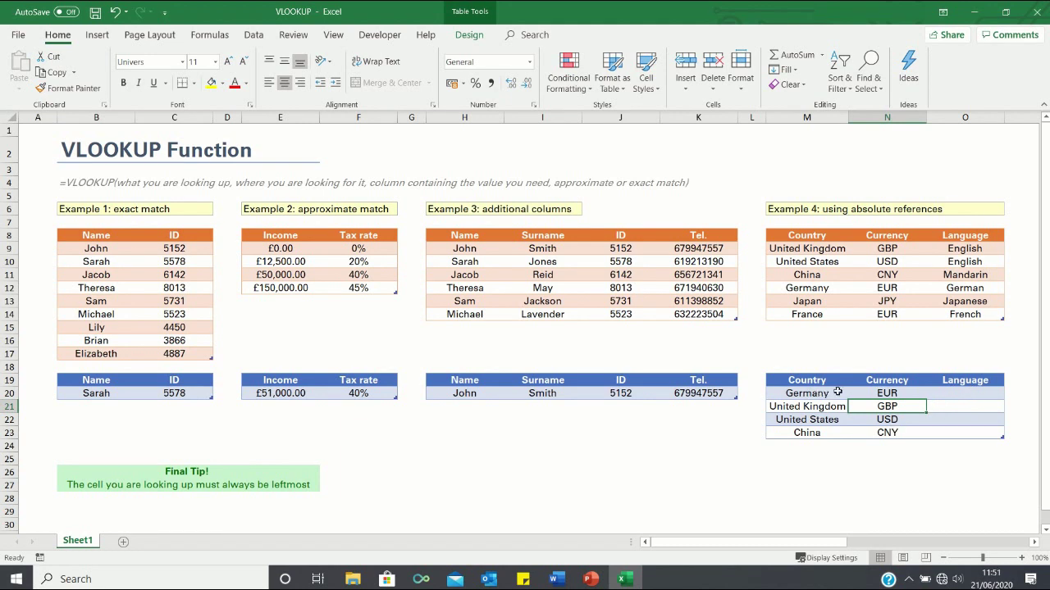
Step: Enter =VLOOKUP(M20,$M$9:$O$14,3,false) in O20: German, English, English, Mandarin
left_click_drag(972, 382, 973, 386)
left_click(972, 396)
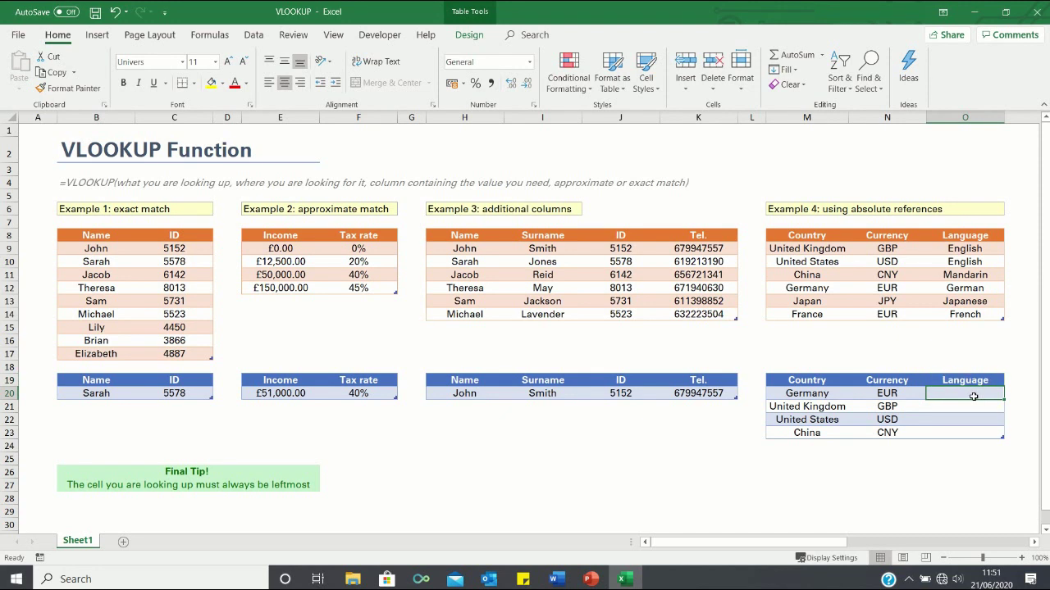
type("=vlookup(")
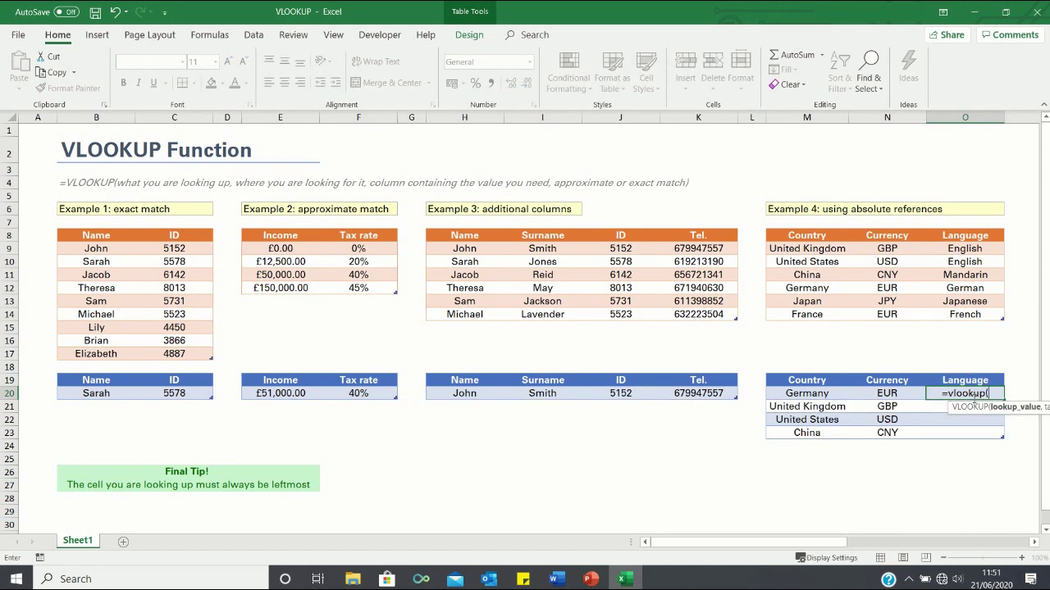
left_click(818, 394)
type(",")
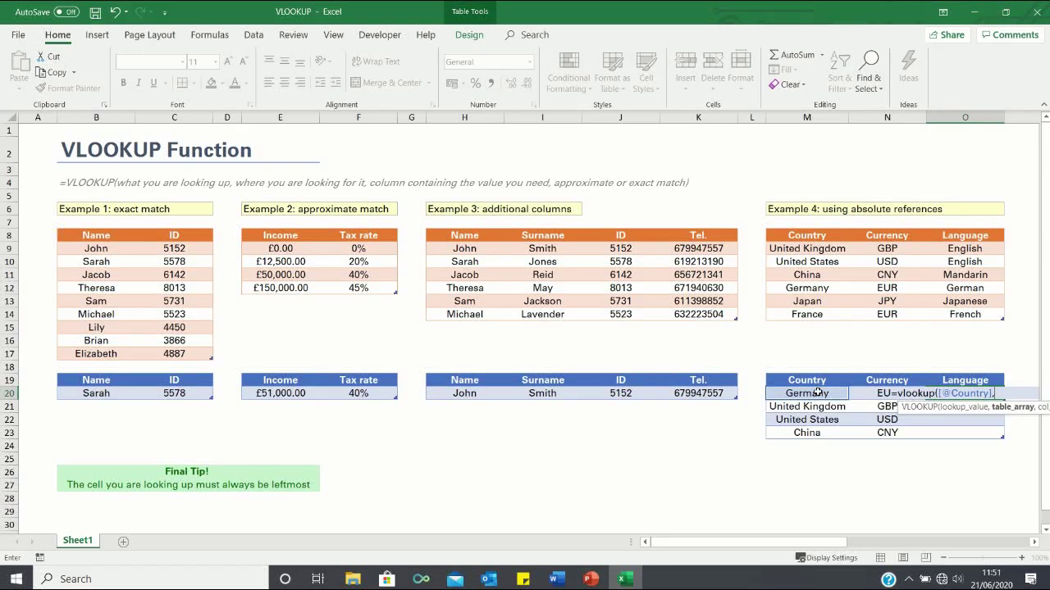
type("m9:o14")
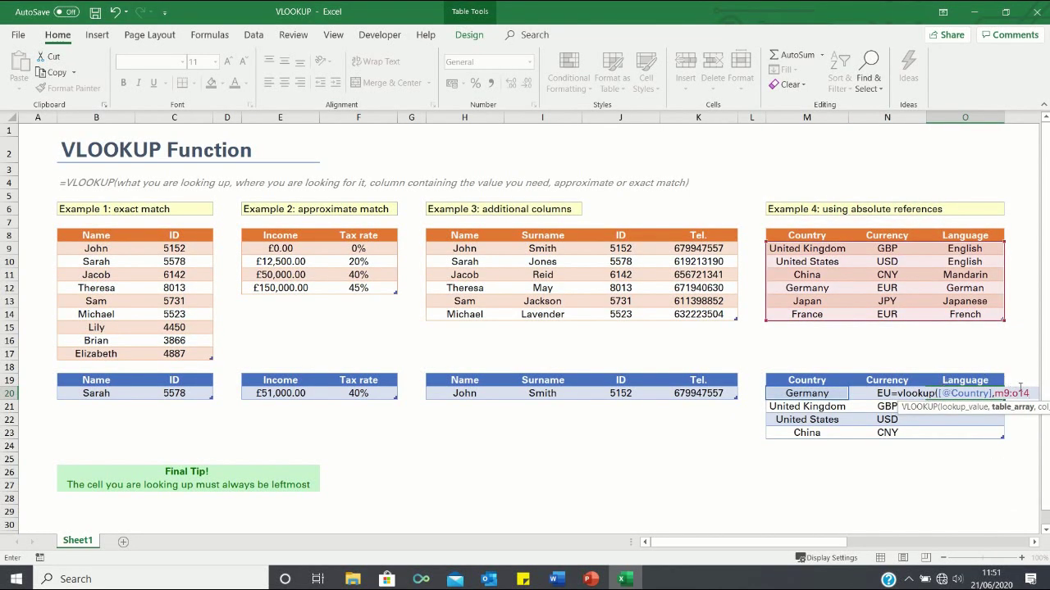
left_click_drag(1028, 393, 995, 393)
key("F4")
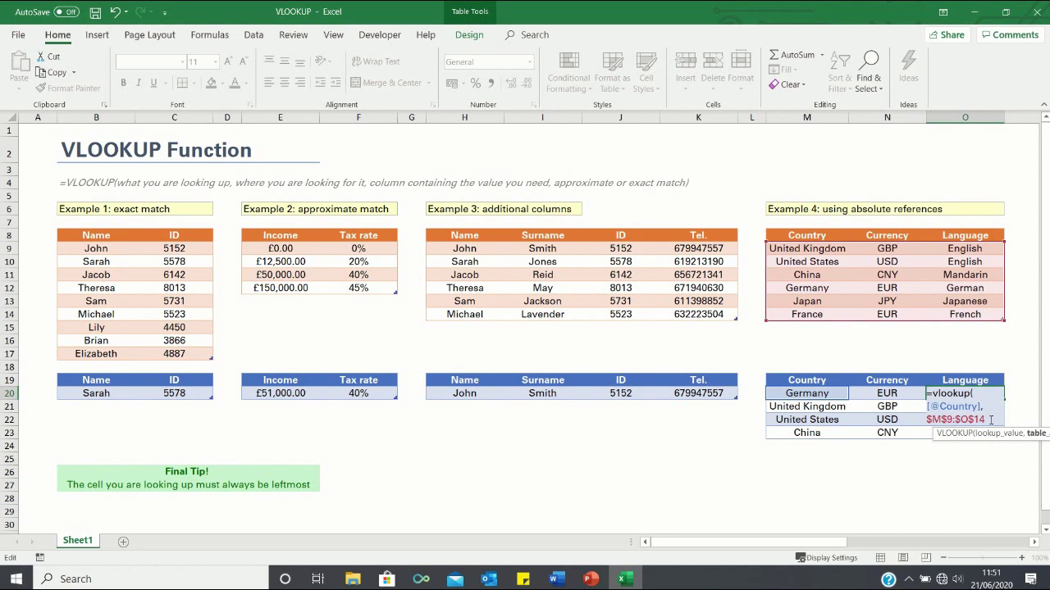
type(",3,false)")
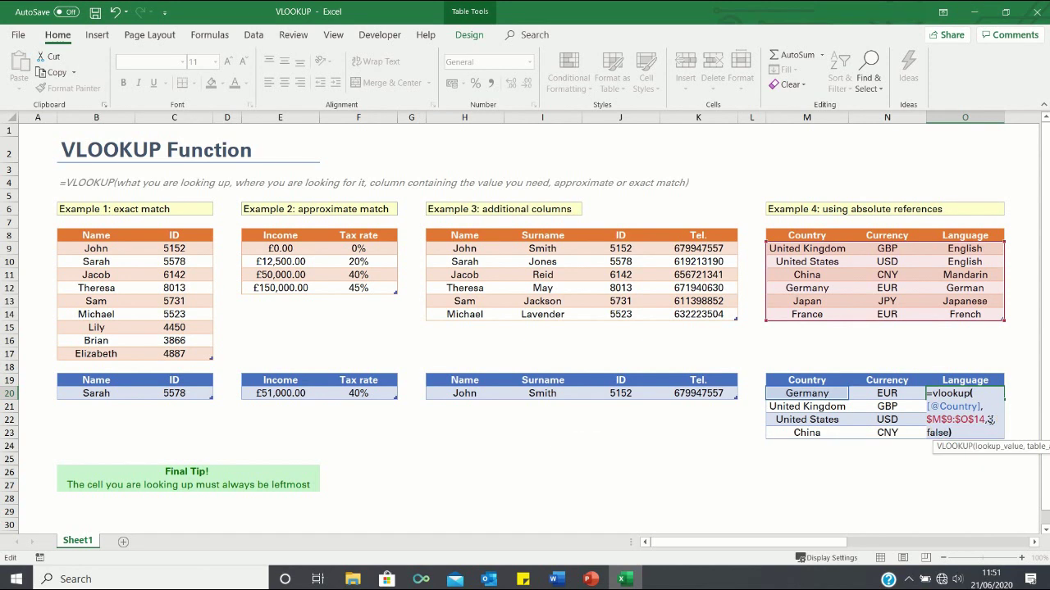
key("Return")
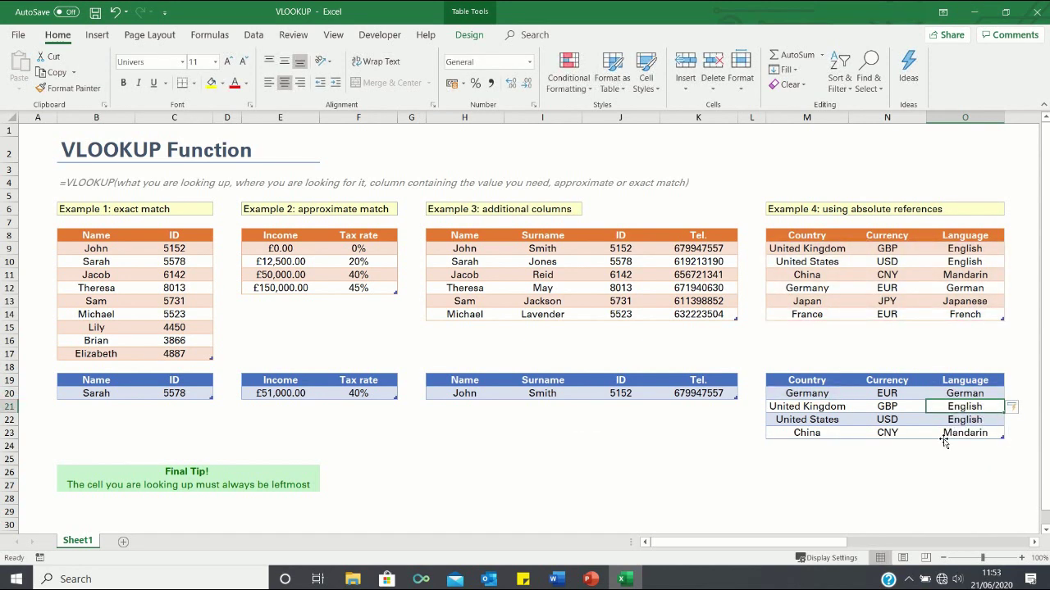